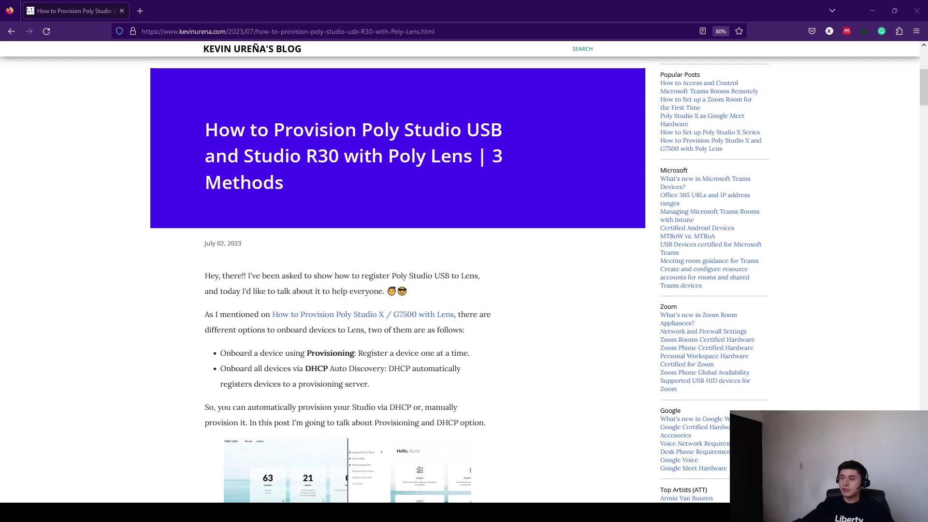
Highlight the blog's earlier-provisioning sentence and its Provisioning and DHCP onboarding options
{"action": "scroll", "coordinate": [464, 271], "scroll_direction": "down", "scroll_amount": 1}
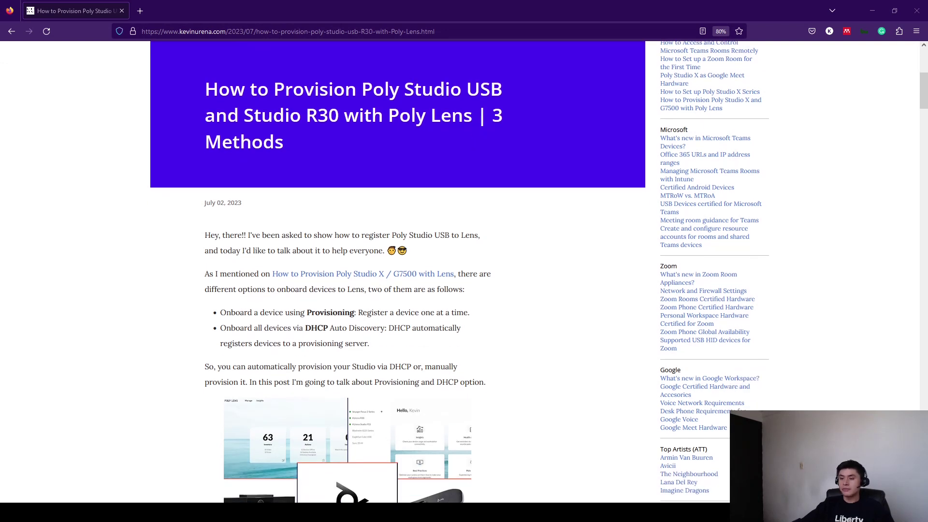
{"action": "left_click_drag", "start_coordinate": [205, 274], "coordinate": [445, 276]}
{"action": "left_click", "coordinate": [311, 298]}
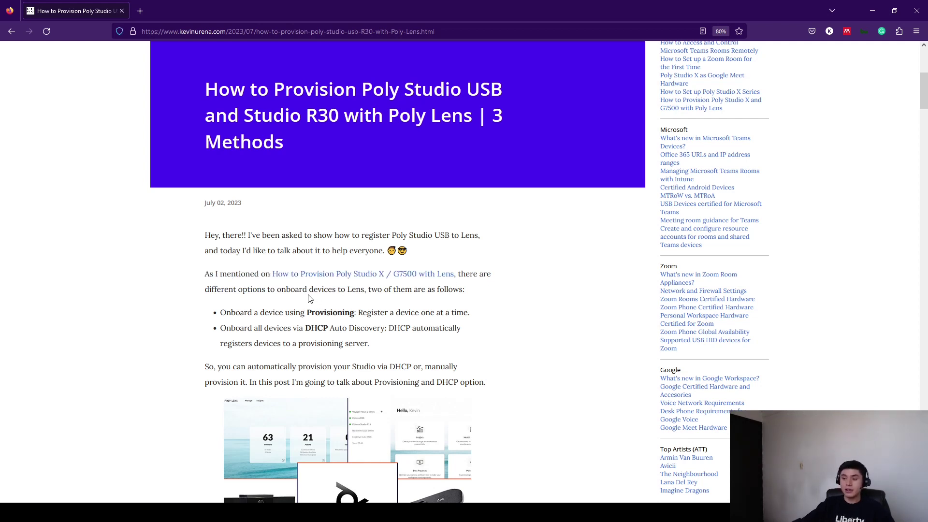
{"action": "left_click_drag", "start_coordinate": [307, 313], "coordinate": [351, 313]}
{"action": "left_click", "coordinate": [305, 332]}
{"action": "left_click_drag", "start_coordinate": [306, 332], "coordinate": [327, 329]}
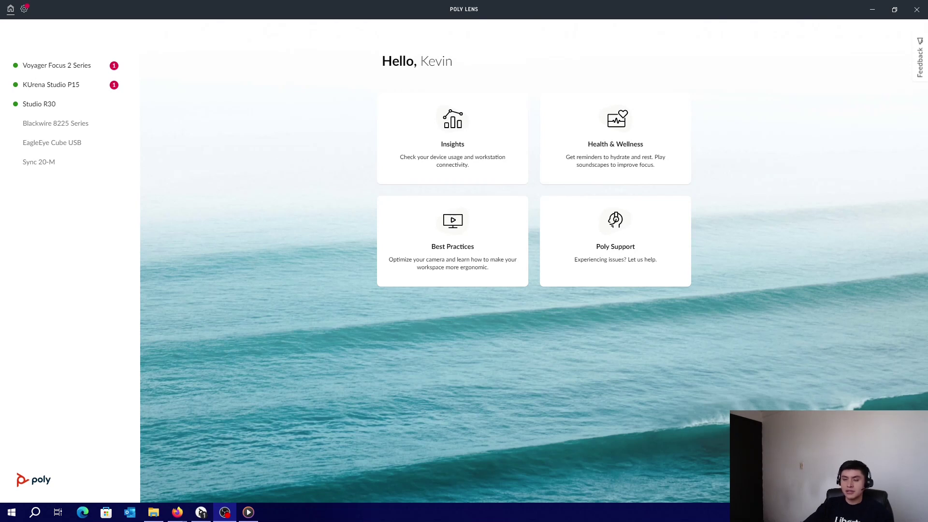
Unlock the Studio R30 with the blog's default password, then begin setup past Network
{"action": "left_click", "coordinate": [40, 104]}
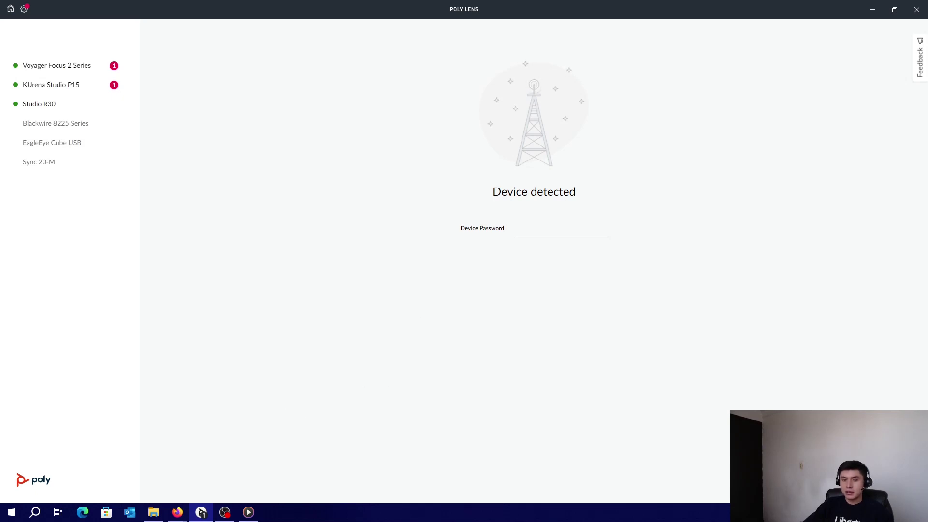
{"action": "key", "text": "alt+Tab"}
{"action": "scroll", "coordinate": [313, 407], "scroll_direction": "down", "scroll_amount": 1}
{"action": "left_click_drag", "start_coordinate": [387, 310], "coordinate": [353, 309]}
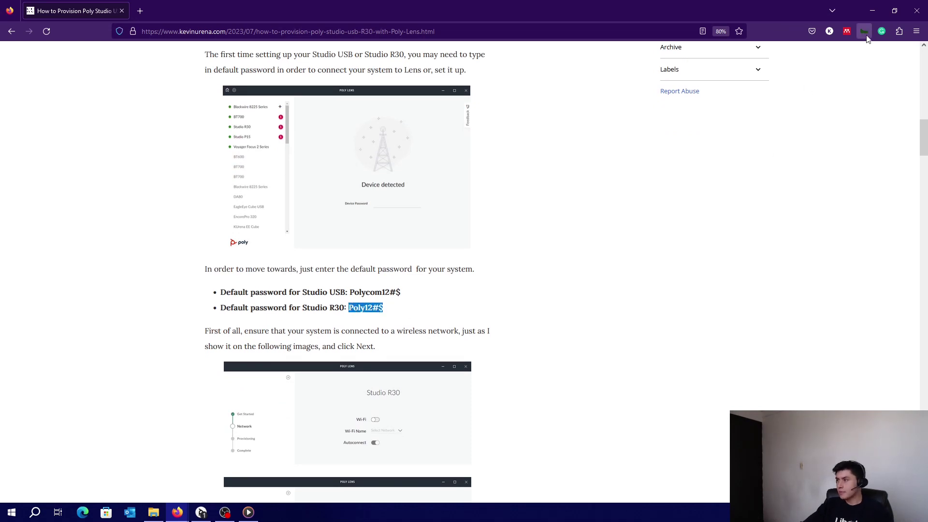
{"action": "left_click", "coordinate": [873, 10]}
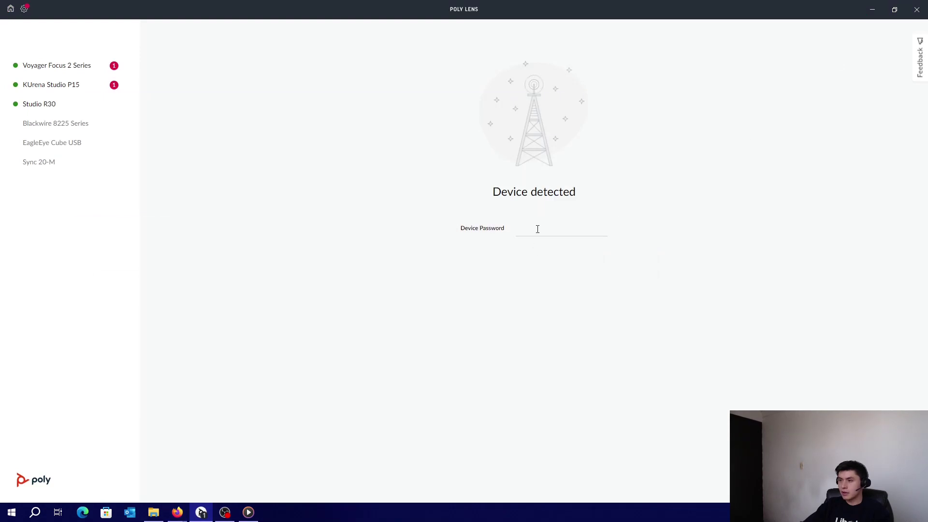
{"action": "key", "text": "ctrl+v"}
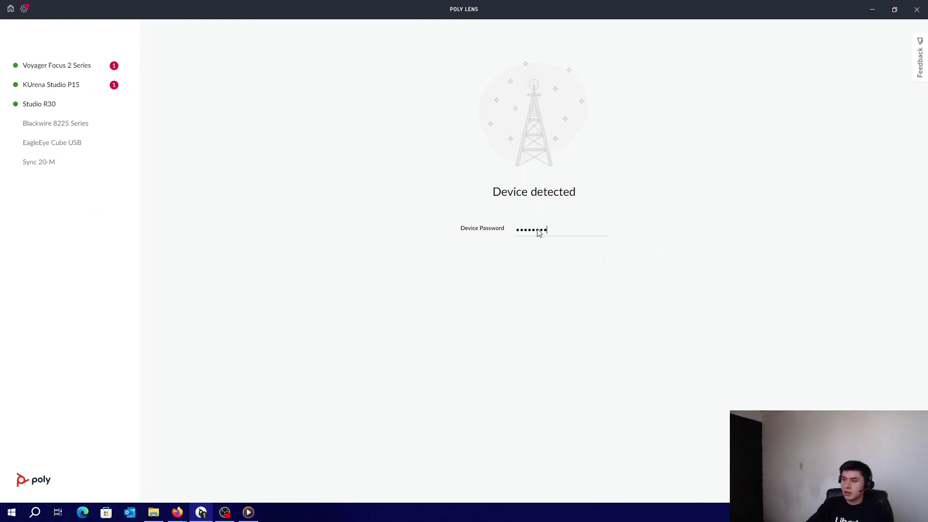
{"action": "key", "text": "Return"}
{"action": "left_click", "coordinate": [540, 236]}
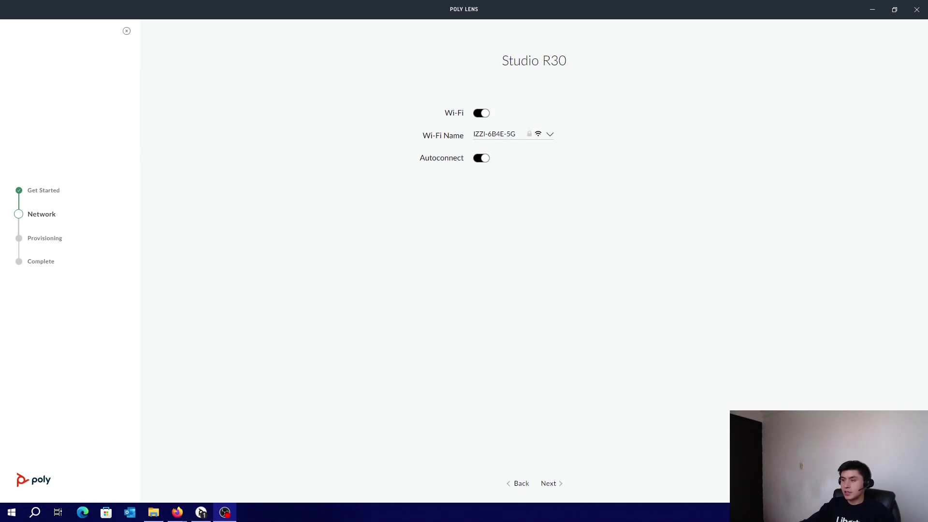
{"action": "left_click", "coordinate": [558, 484]}
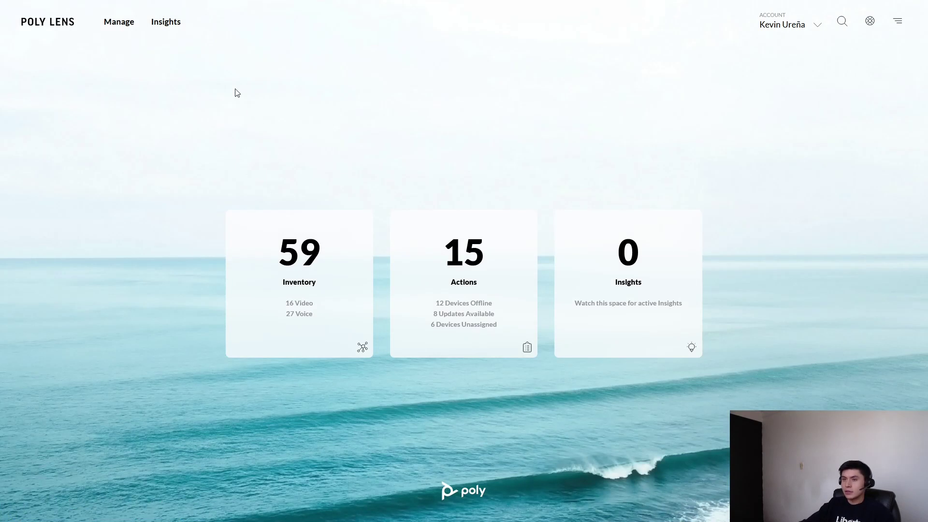
Go to Manage > Register Device > Provisioning to view the server address and credentials
{"action": "left_click", "coordinate": [112, 22]}
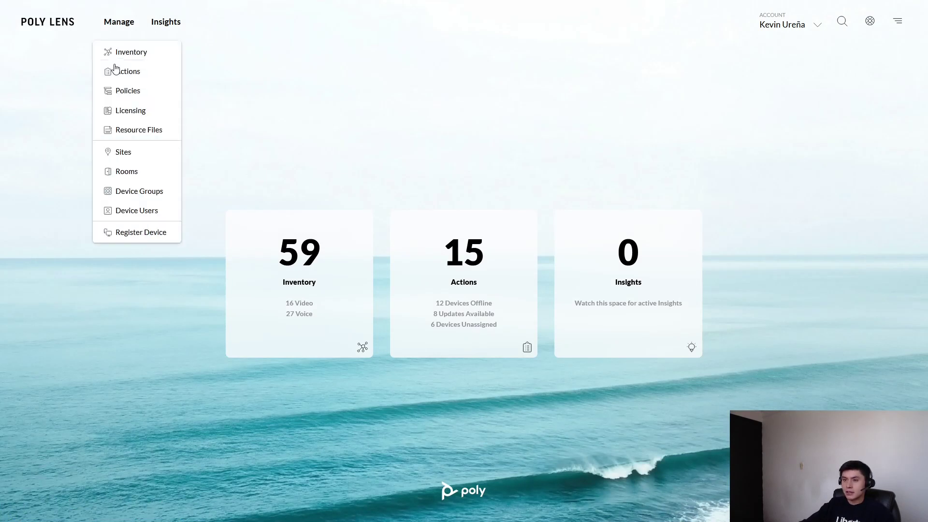
{"action": "left_click", "coordinate": [130, 235]}
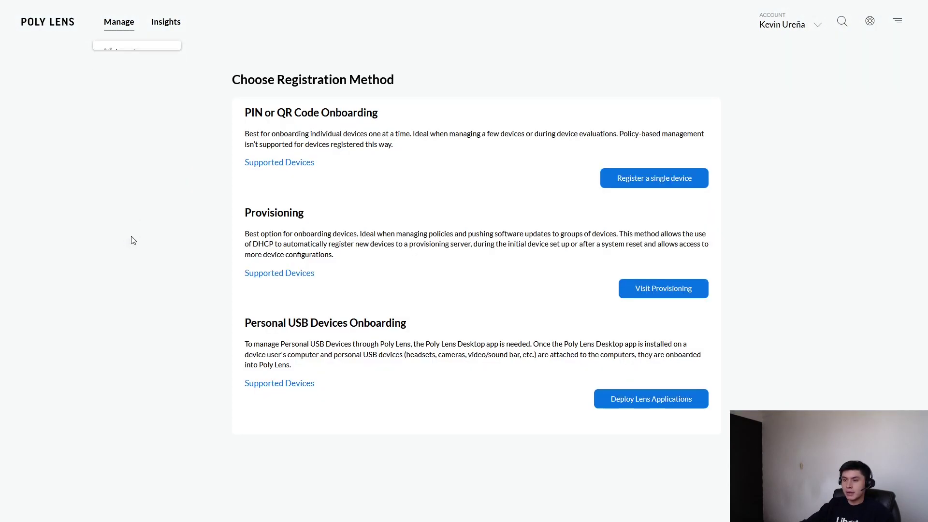
{"action": "left_click", "coordinate": [673, 292]}
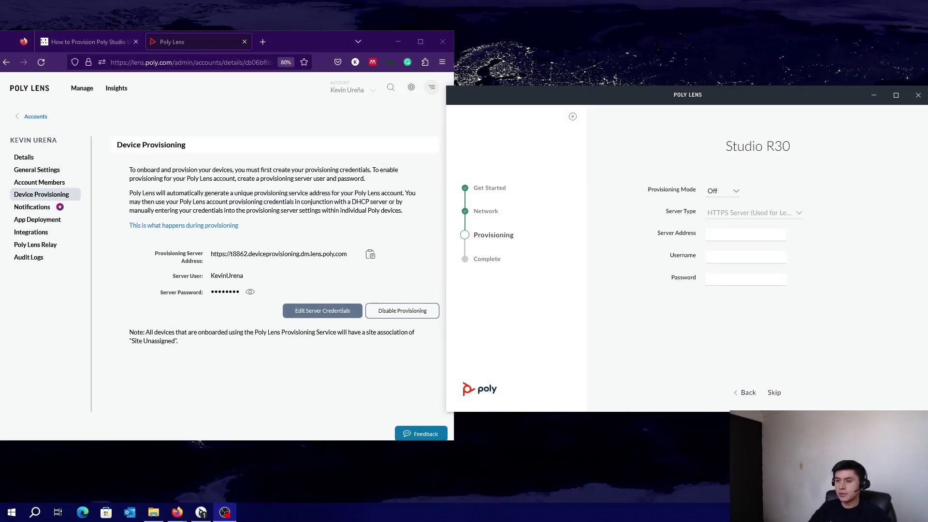
Set provisioning mode to Manual and enter the Lens provisioning server address
{"action": "left_click", "coordinate": [725, 193]}
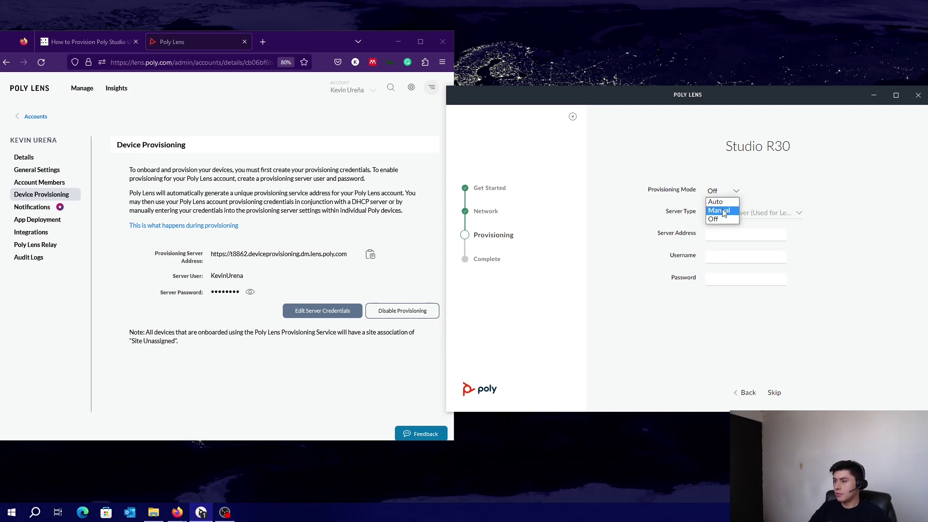
{"action": "left_click", "coordinate": [724, 211]}
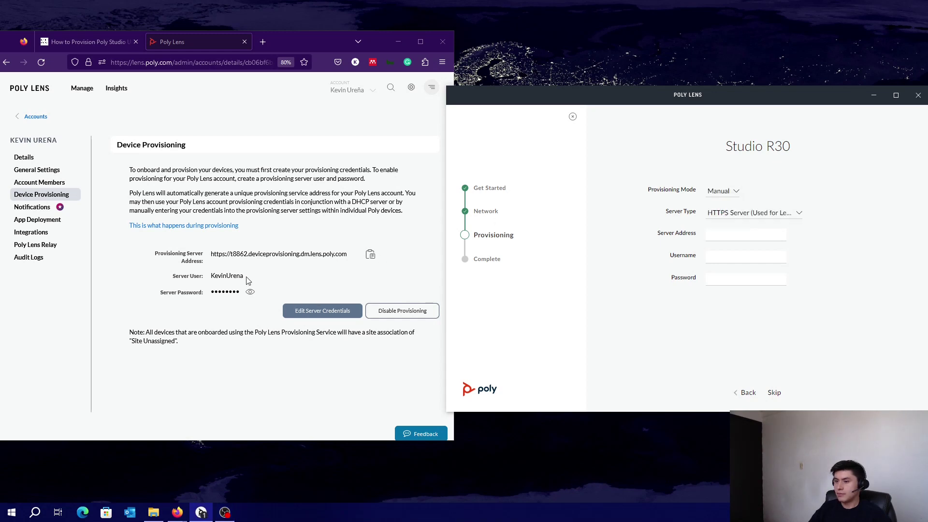
{"action": "left_click", "coordinate": [370, 255]}
{"action": "left_click", "coordinate": [757, 235]}
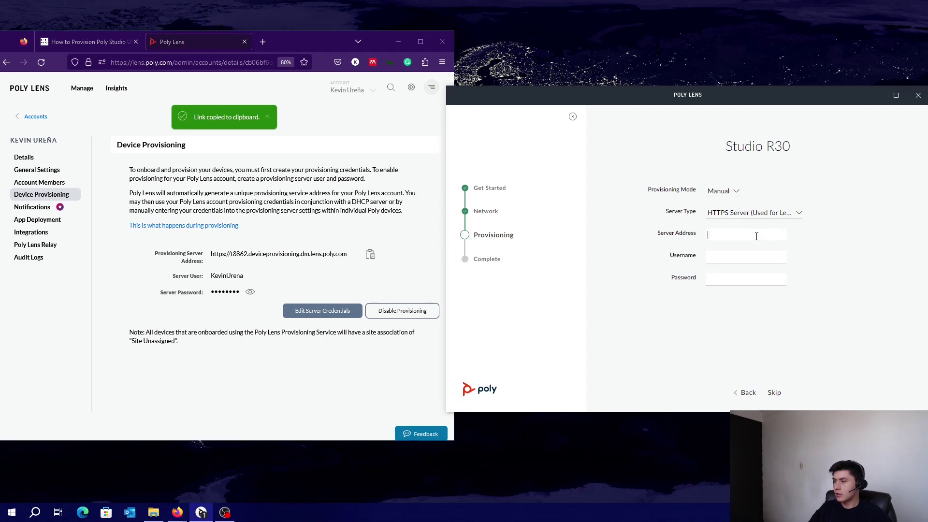
{"action": "key", "text": "ctrl+v"}
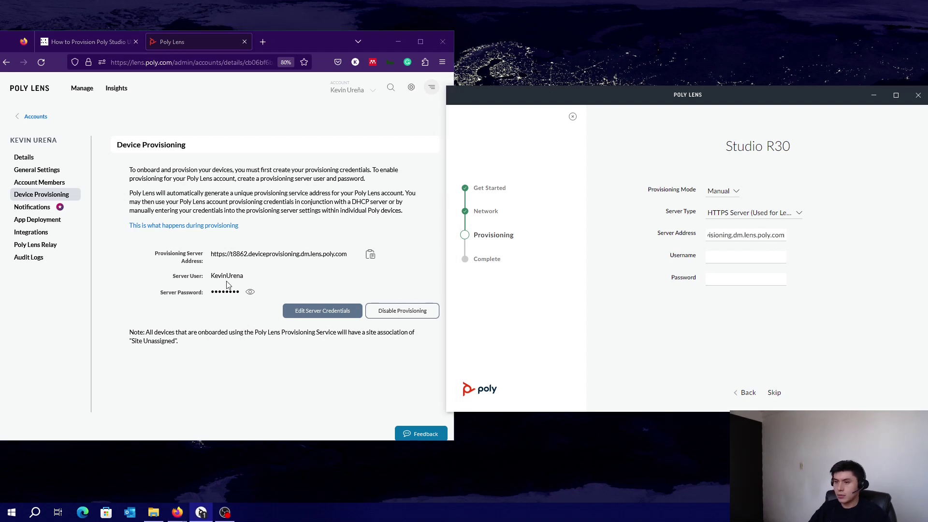
Copy the provisioning server username and password into the setup fields
{"action": "left_click_drag", "start_coordinate": [244, 276], "coordinate": [215, 277]}
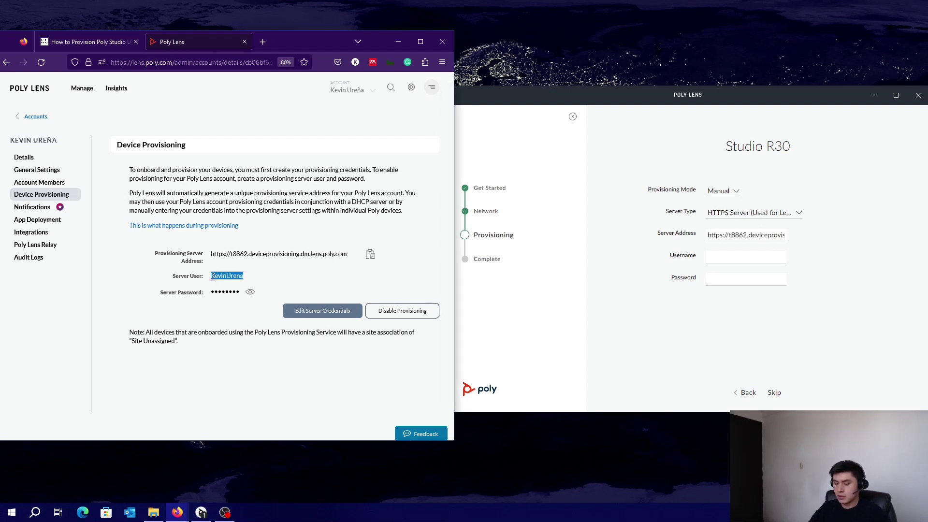
{"action": "left_click", "coordinate": [774, 256]}
{"action": "key", "text": "ctrl+v"}
{"action": "left_click", "coordinate": [251, 294]}
{"action": "left_click", "coordinate": [757, 280]}
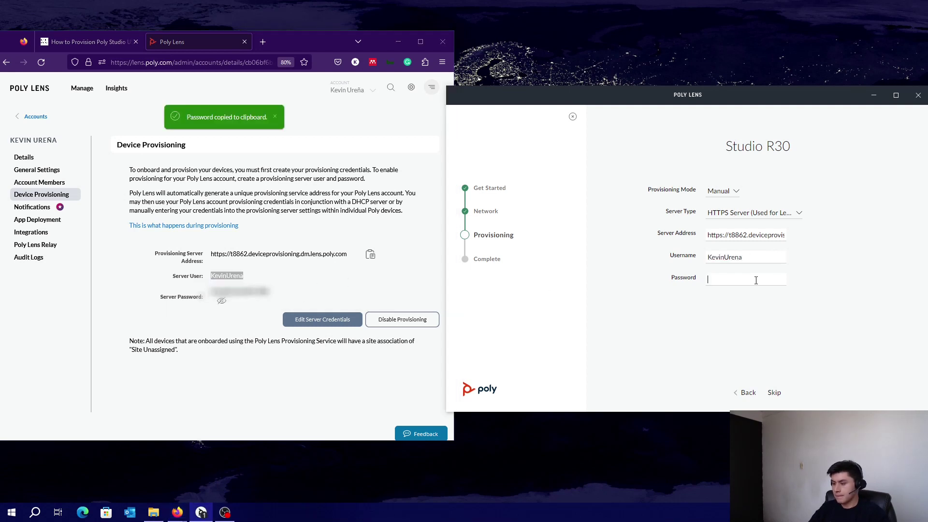
{"action": "key", "text": "ctrl+v"}
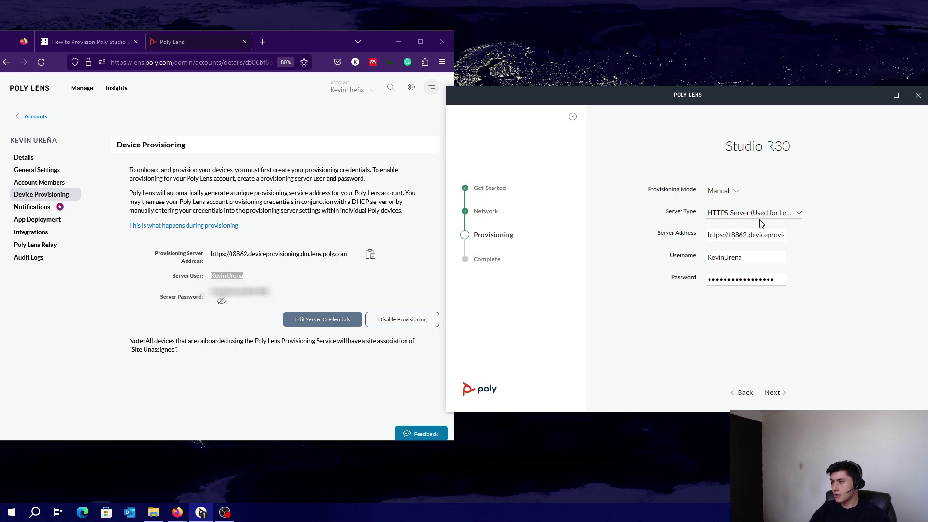
Keep the HTTPS Server type for Lens provisioning and complete the setup
{"action": "left_click", "coordinate": [757, 216]}
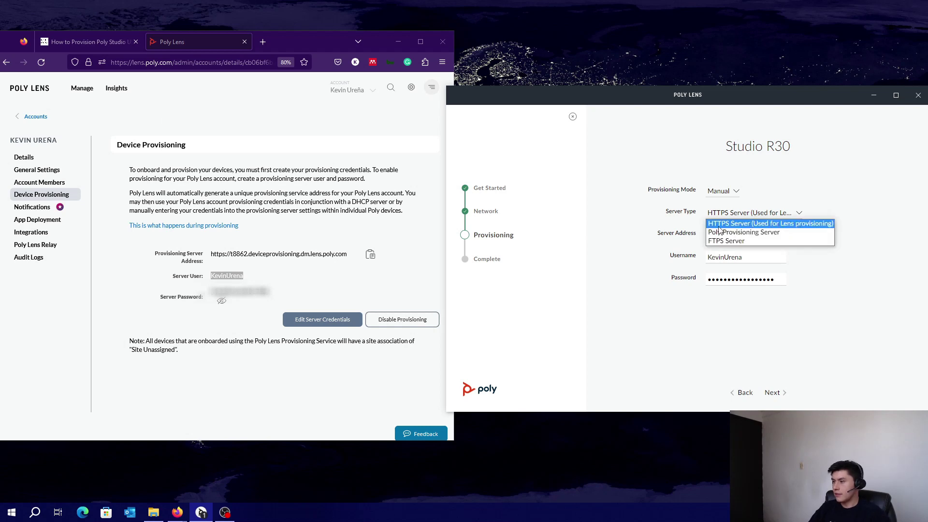
{"action": "left_click", "coordinate": [750, 223]}
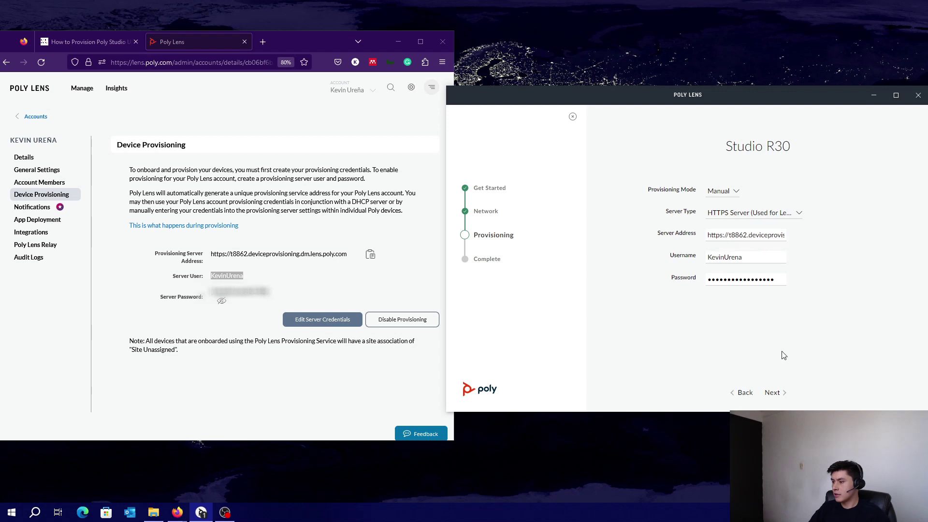
{"action": "left_click", "coordinate": [775, 393]}
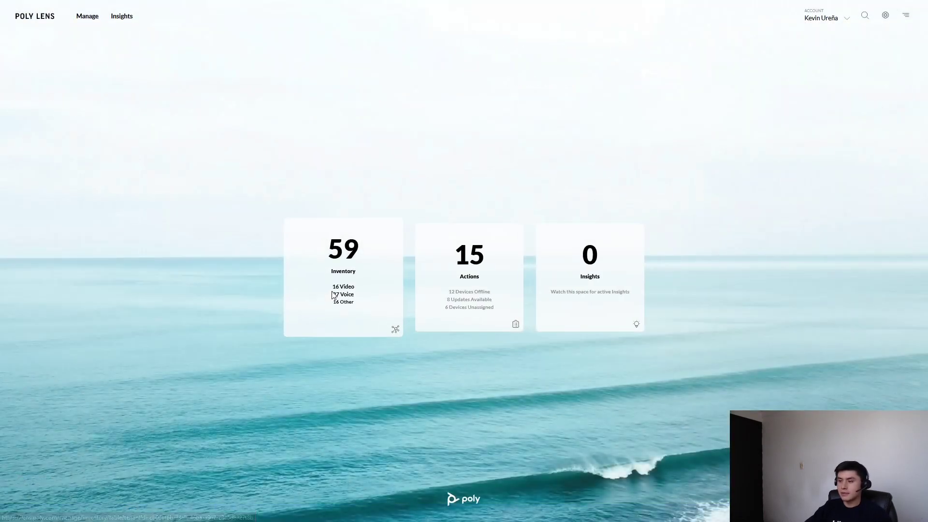
Filter the inventory to Online devices and open the Studio R30's details
{"action": "left_click", "coordinate": [333, 296]}
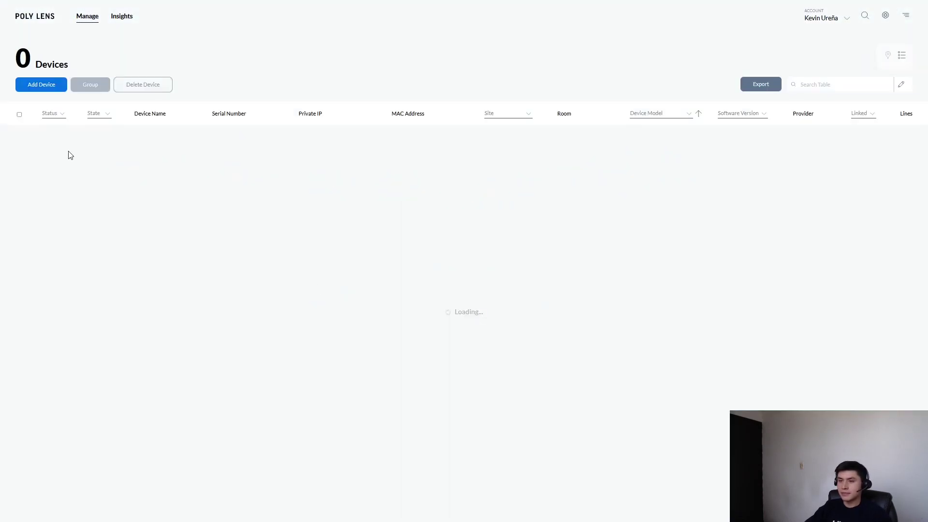
{"action": "left_click", "coordinate": [60, 116]}
{"action": "left_click", "coordinate": [61, 126]}
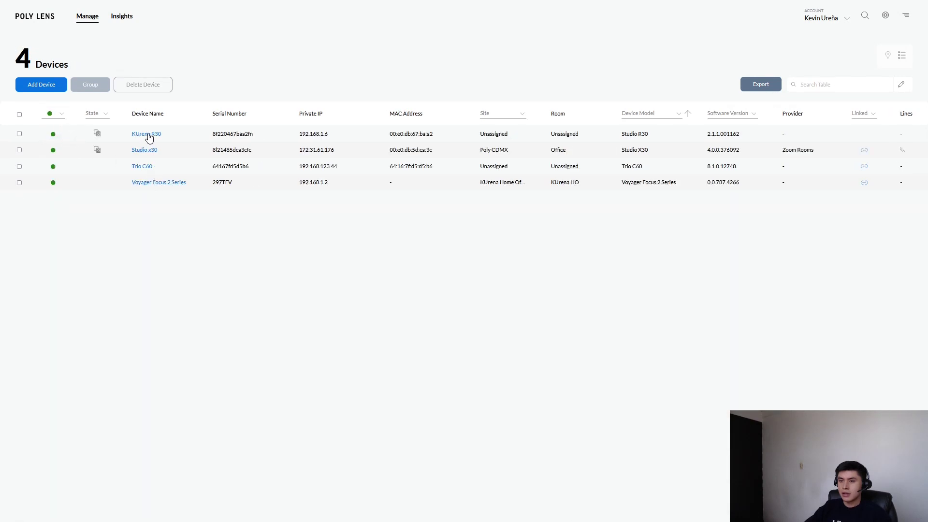
{"action": "left_click", "coordinate": [148, 134]}
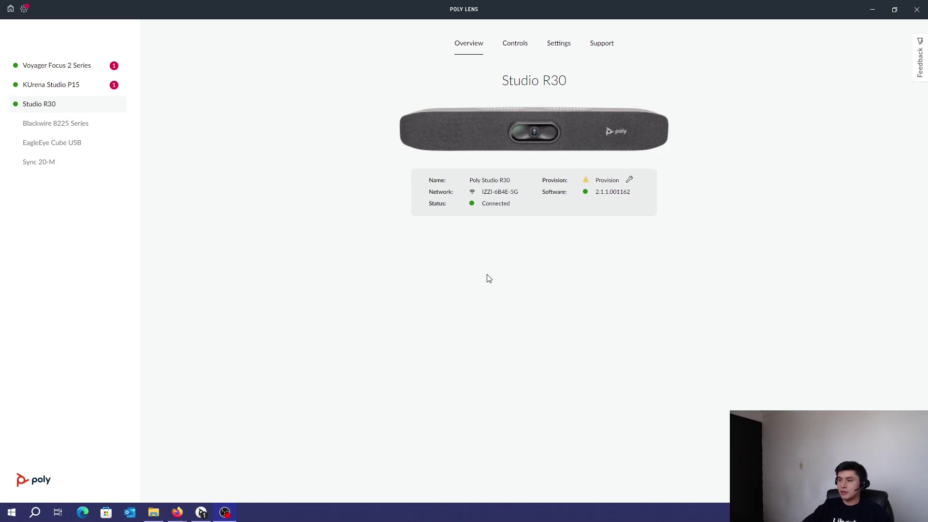
In the Studio R30's Admin settings, choose Manual provisioning mode and HTTPS Server type
{"action": "left_click", "coordinate": [558, 47]}
{"action": "left_click", "coordinate": [899, 120]}
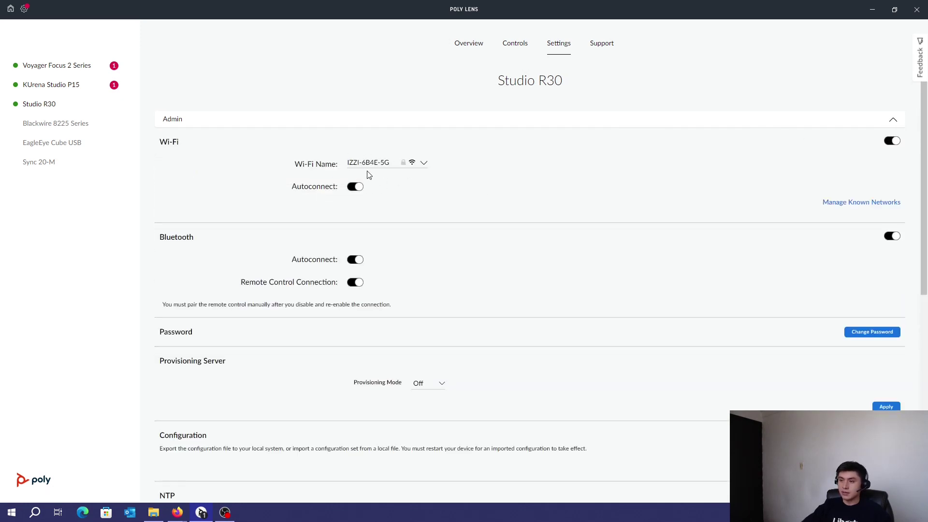
{"action": "scroll", "coordinate": [368, 175], "scroll_direction": "down", "scroll_amount": 1}
{"action": "left_click", "coordinate": [431, 342]}
{"action": "left_click", "coordinate": [425, 355]}
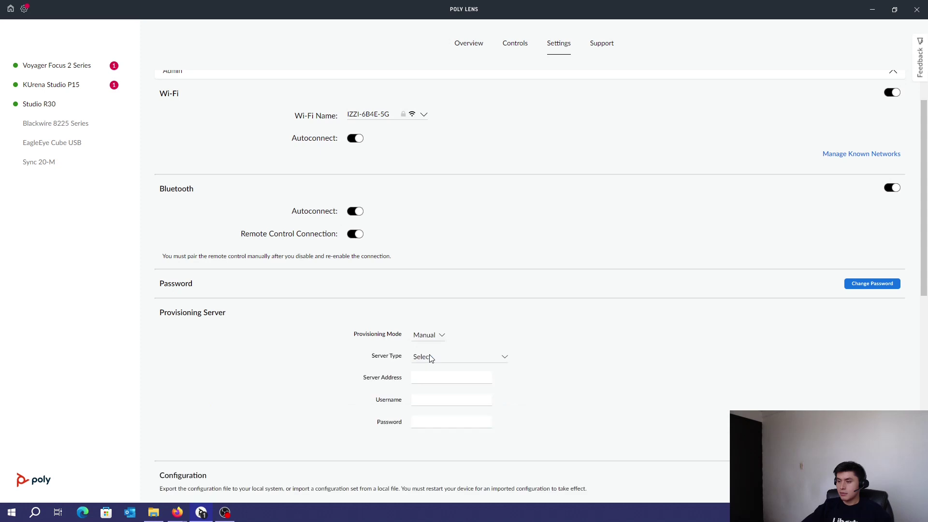
{"action": "left_click", "coordinate": [436, 357]}
{"action": "left_click", "coordinate": [440, 370]}
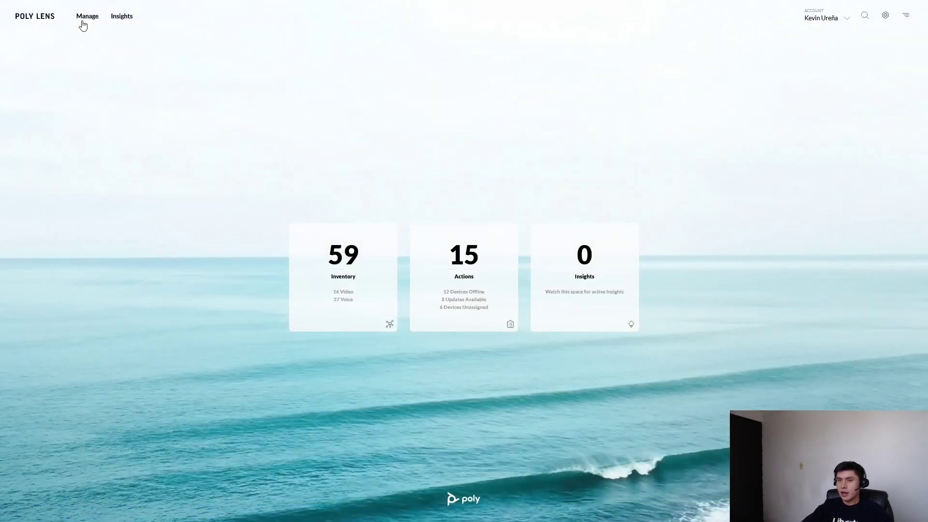
Open the account's Device Provisioning page and paste its server address into the app
{"action": "left_click", "coordinate": [83, 24]}
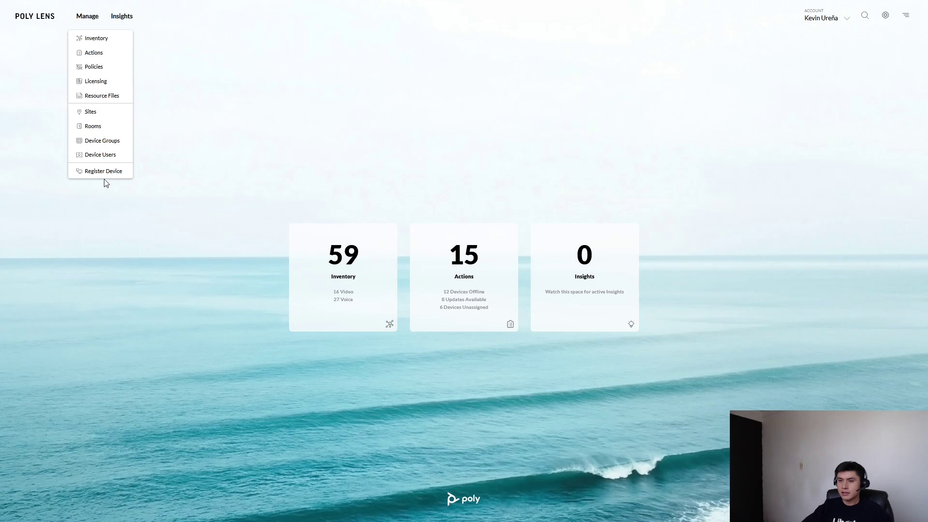
{"action": "left_click", "coordinate": [101, 173]}
{"action": "left_click", "coordinate": [684, 274]}
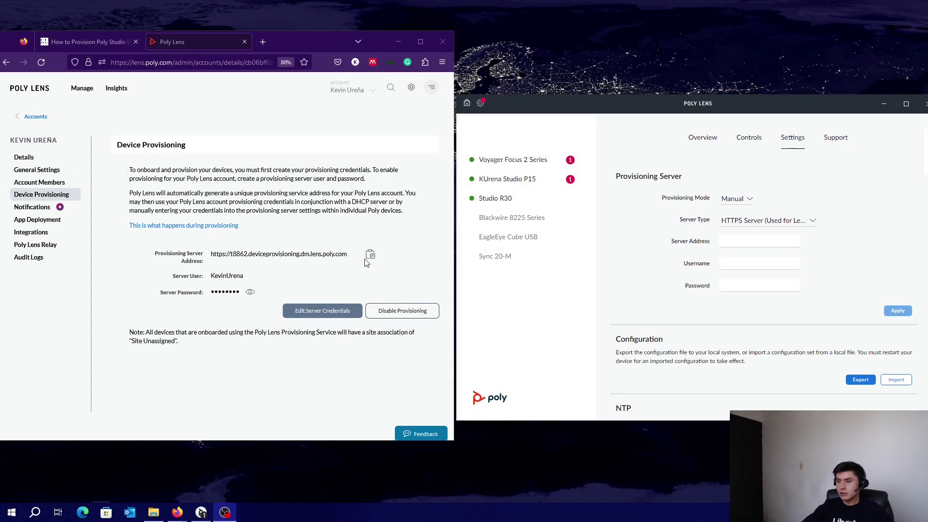
{"action": "left_click", "coordinate": [369, 255]}
{"action": "left_click", "coordinate": [751, 240]}
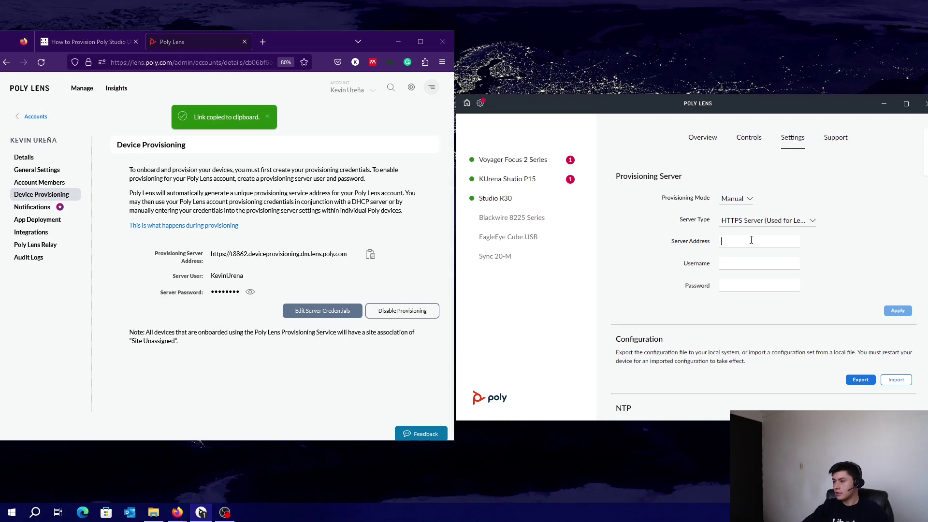
{"action": "key", "text": "ctrl+v"}
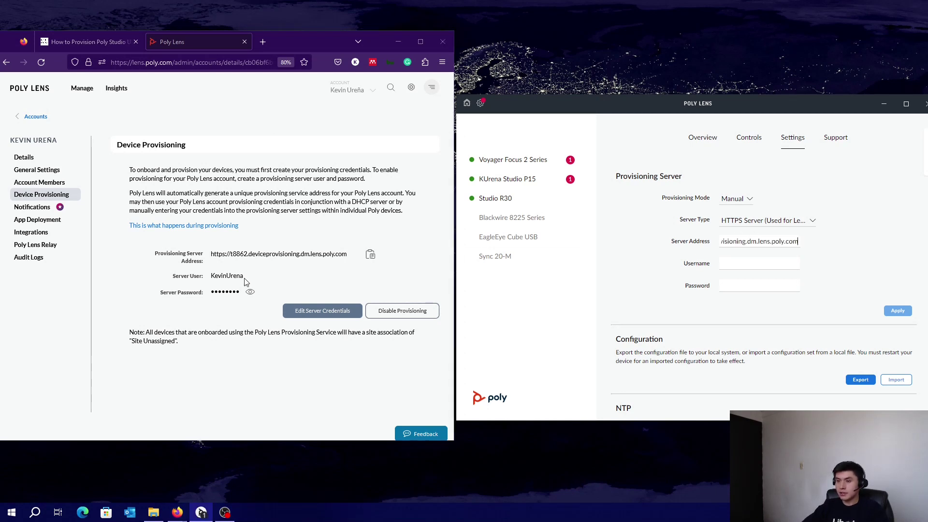
Copy the server username and password into the app and apply the provisioning settings
{"action": "left_click_drag", "start_coordinate": [244, 276], "coordinate": [212, 278]}
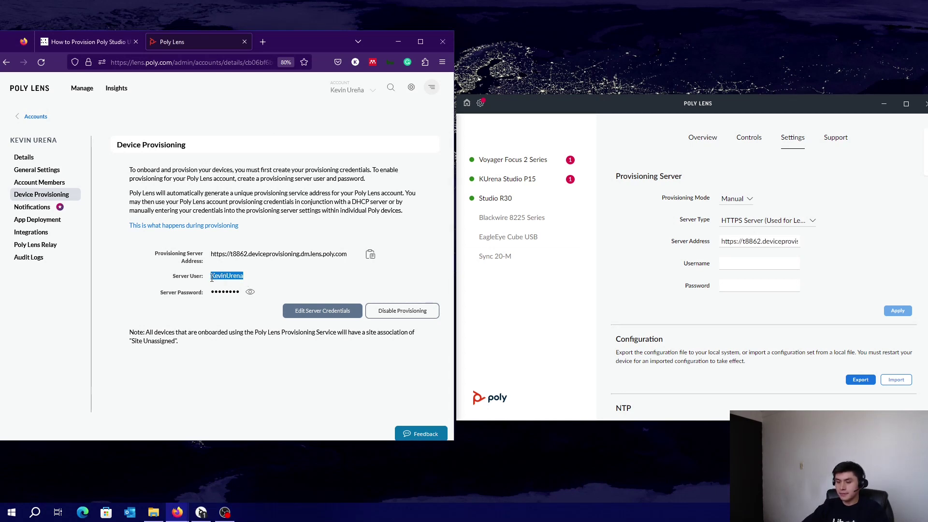
{"action": "left_click", "coordinate": [779, 267]}
{"action": "key", "text": "ctrl+v"}
{"action": "left_click", "coordinate": [249, 292]}
{"action": "left_click", "coordinate": [736, 287]}
{"action": "key", "text": "ctrl+v"}
{"action": "left_click", "coordinate": [899, 312]}
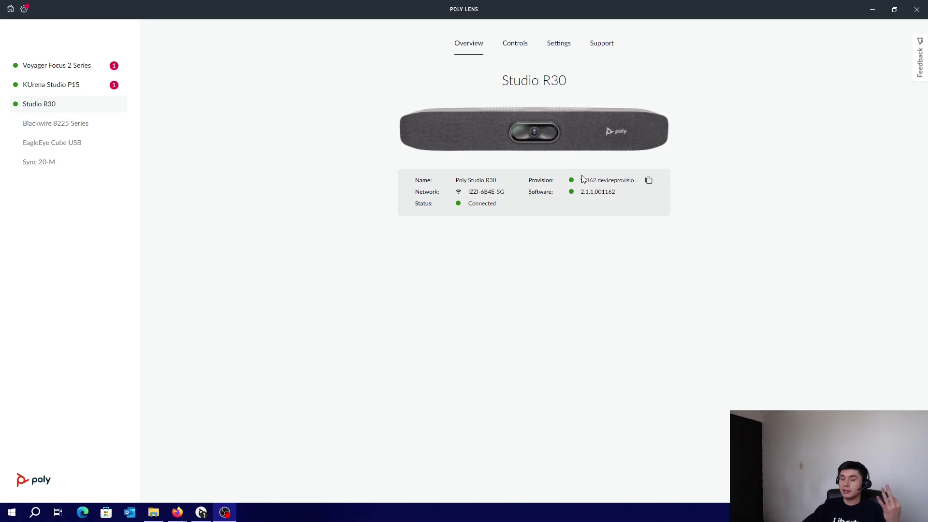
Change the Studio R30's Admin provisioning mode to Auto and apply it
{"action": "left_click", "coordinate": [559, 48]}
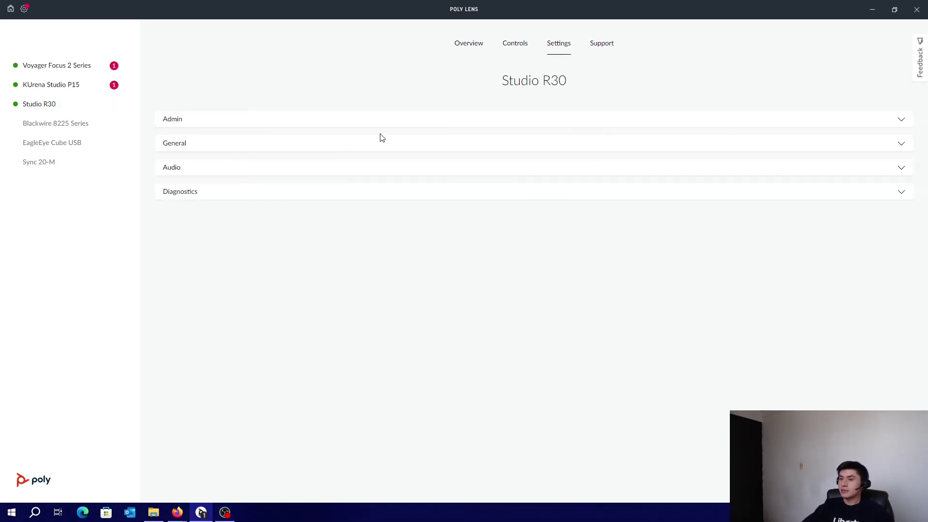
{"action": "left_click", "coordinate": [893, 125]}
{"action": "scroll", "coordinate": [595, 313], "scroll_direction": "down", "scroll_amount": 4}
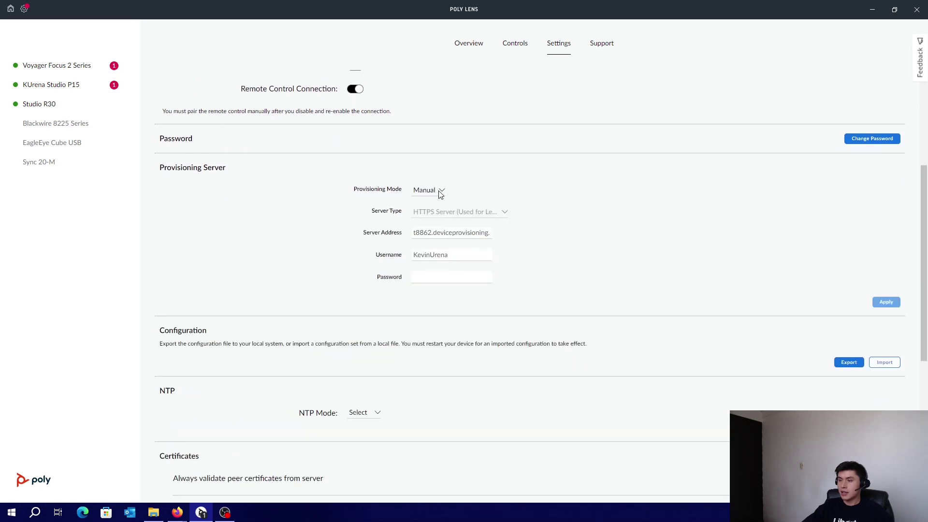
{"action": "left_click", "coordinate": [440, 191]}
{"action": "left_click", "coordinate": [430, 201]}
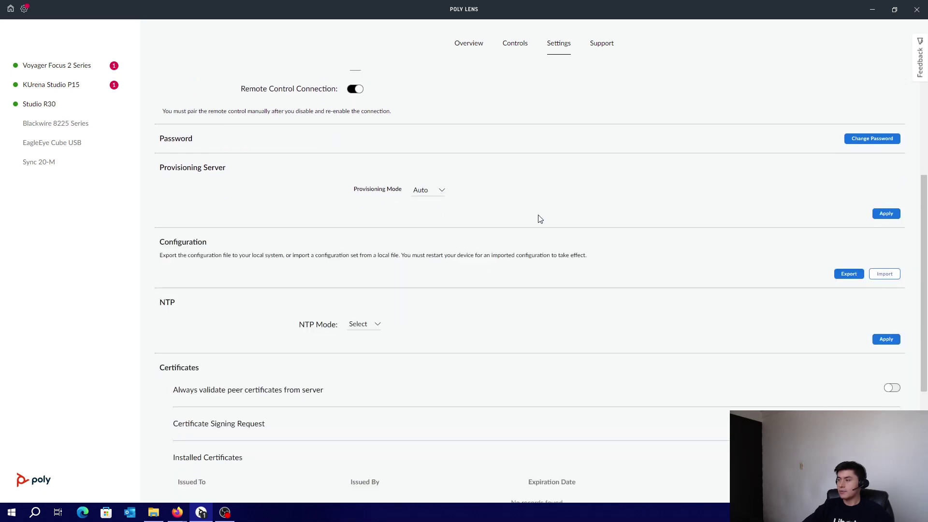
{"action": "left_click", "coordinate": [888, 215]}
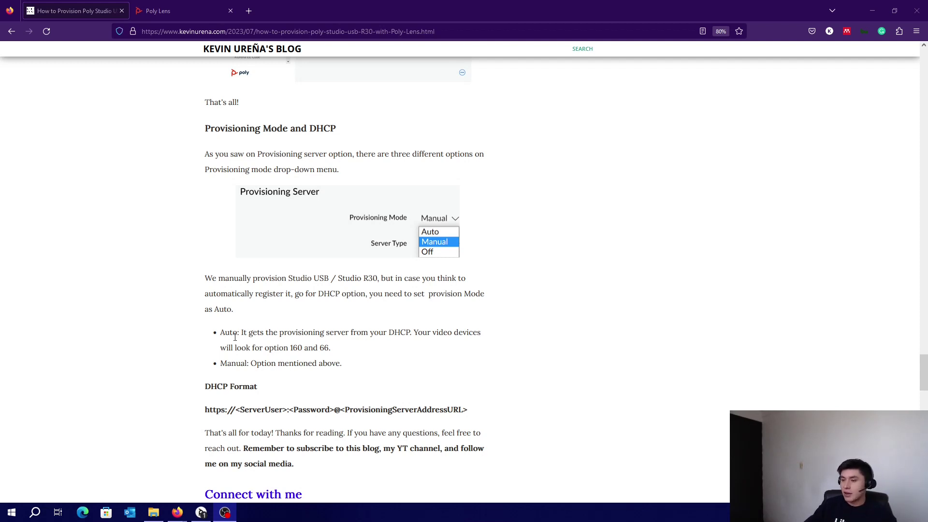
{"action": "left_click", "coordinate": [278, 333]}
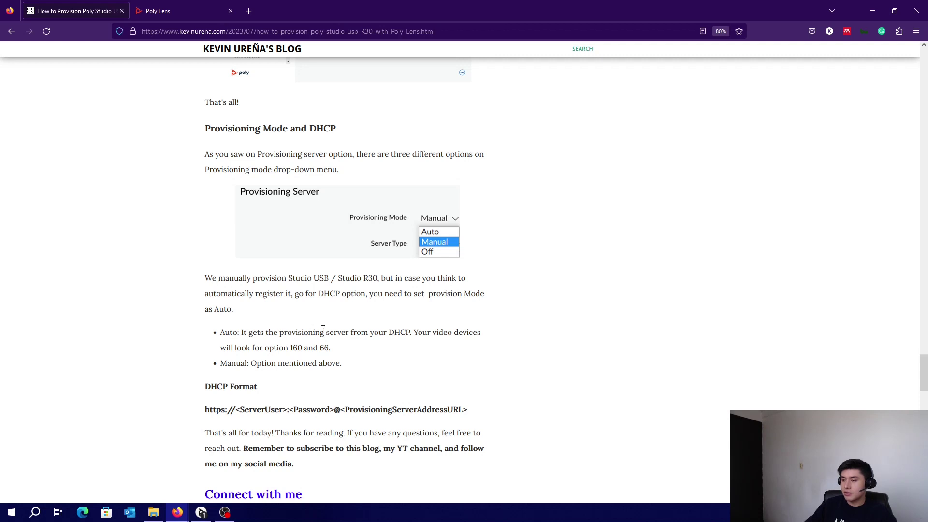